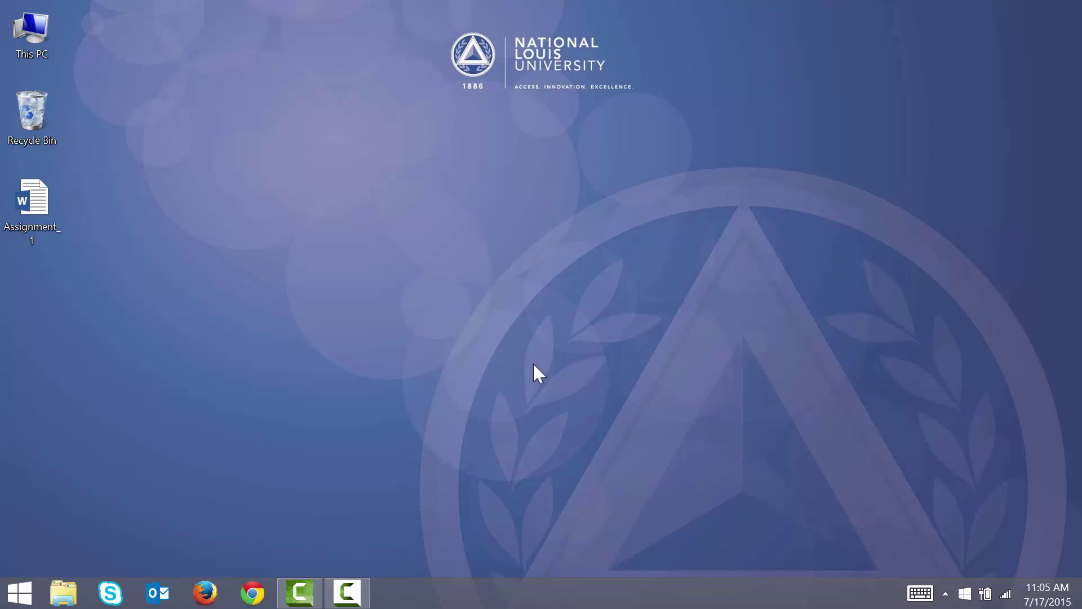
- Launch Firefox from the Windows taskbar
{"action": "left_click", "coordinate": [206, 593]}
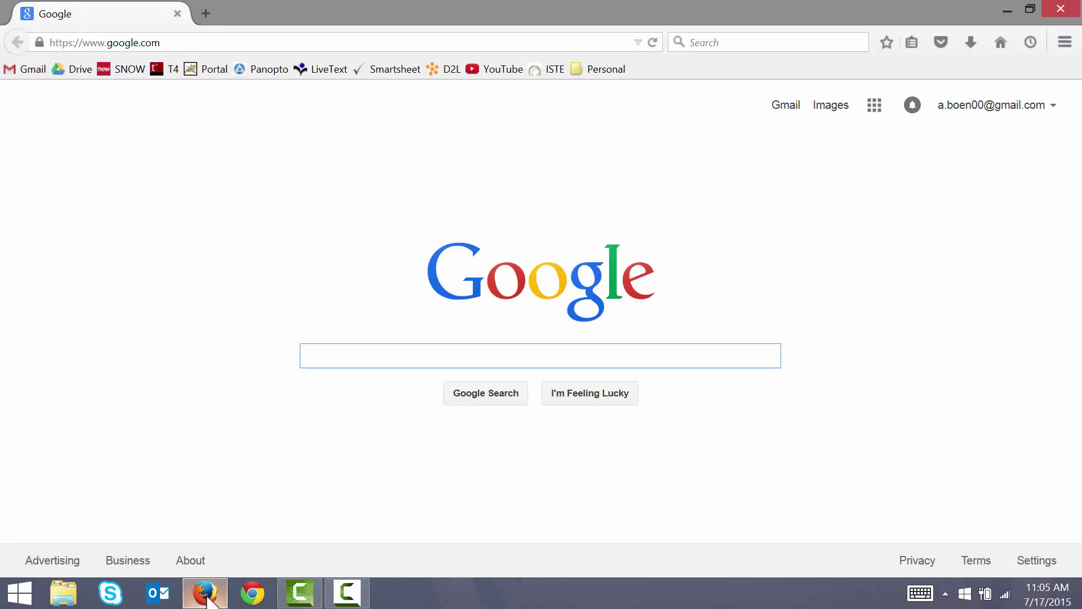
- Go to livetext.com in the Firefox address bar
{"action": "left_click", "coordinate": [233, 43]}
{"action": "type", "text": "livetext"}
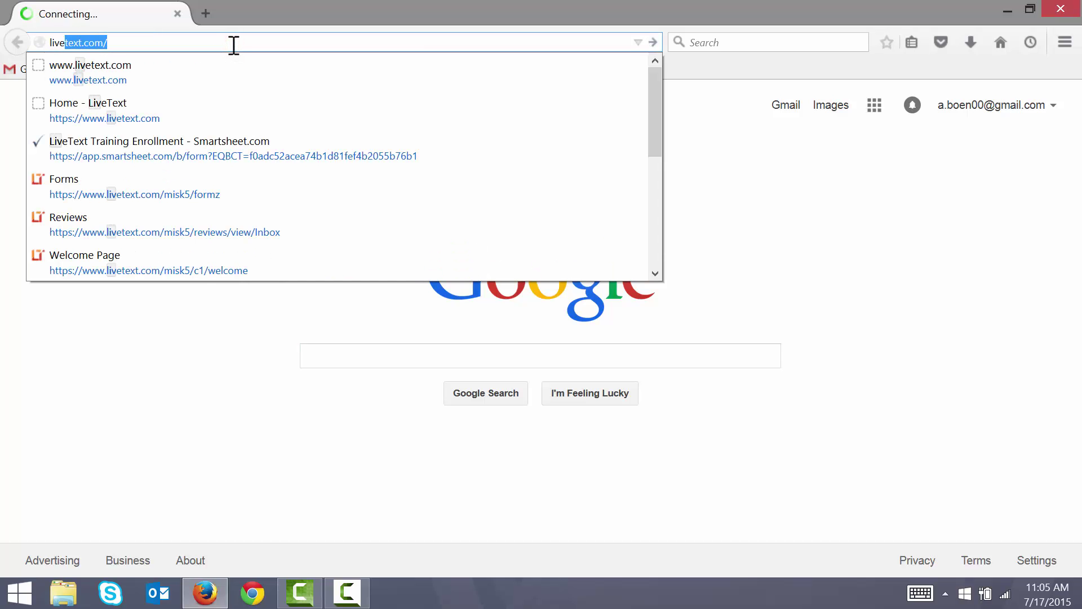
{"action": "type", "text": ".com"}
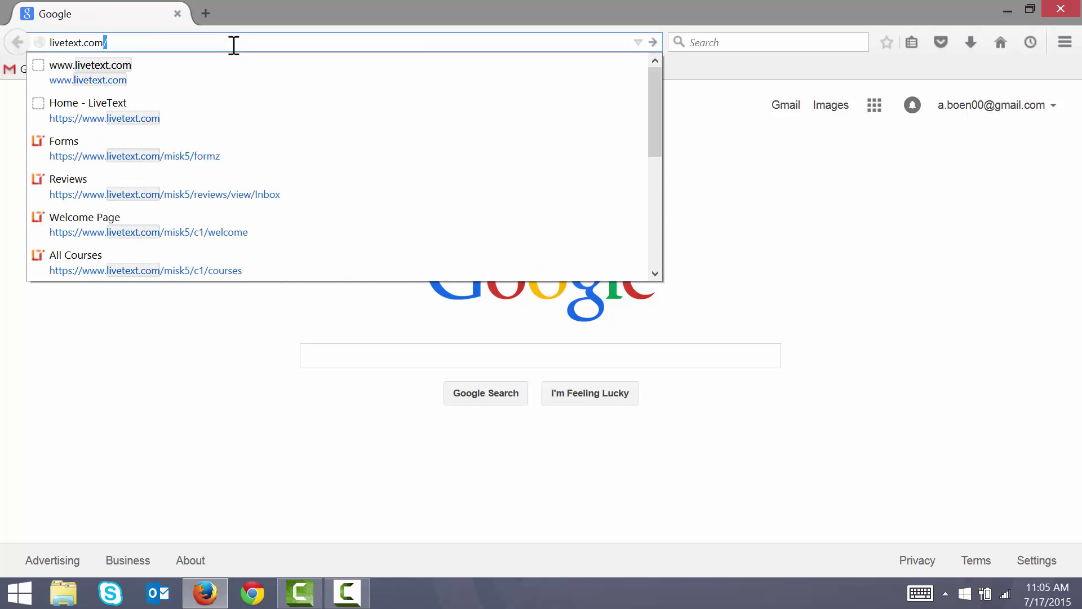
{"action": "key", "text": "Return"}
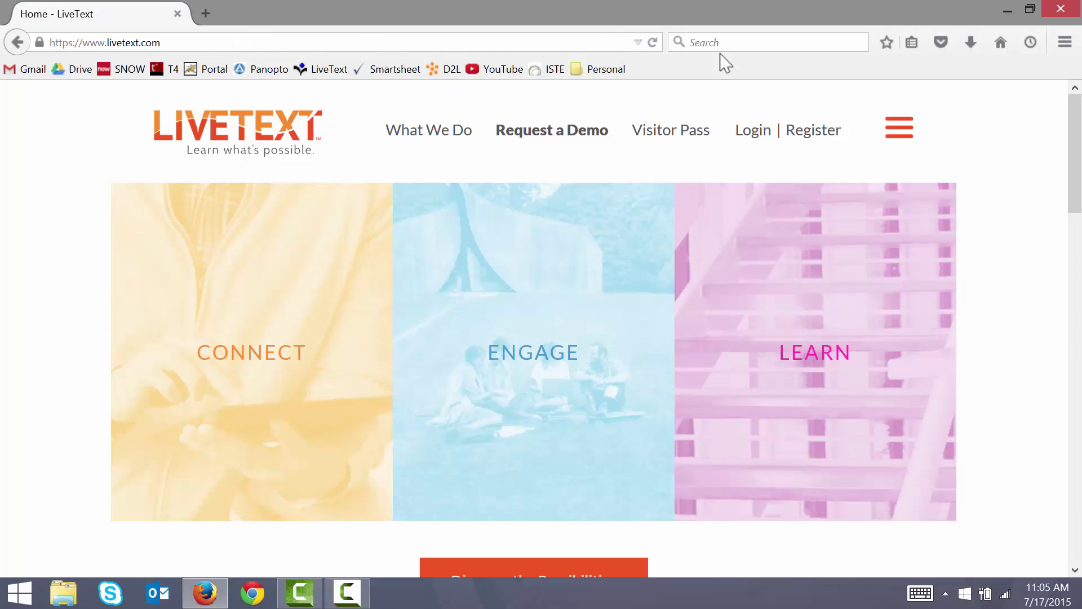
- Log in to LiveText with the student account's username and password
{"action": "left_click", "coordinate": [756, 138]}
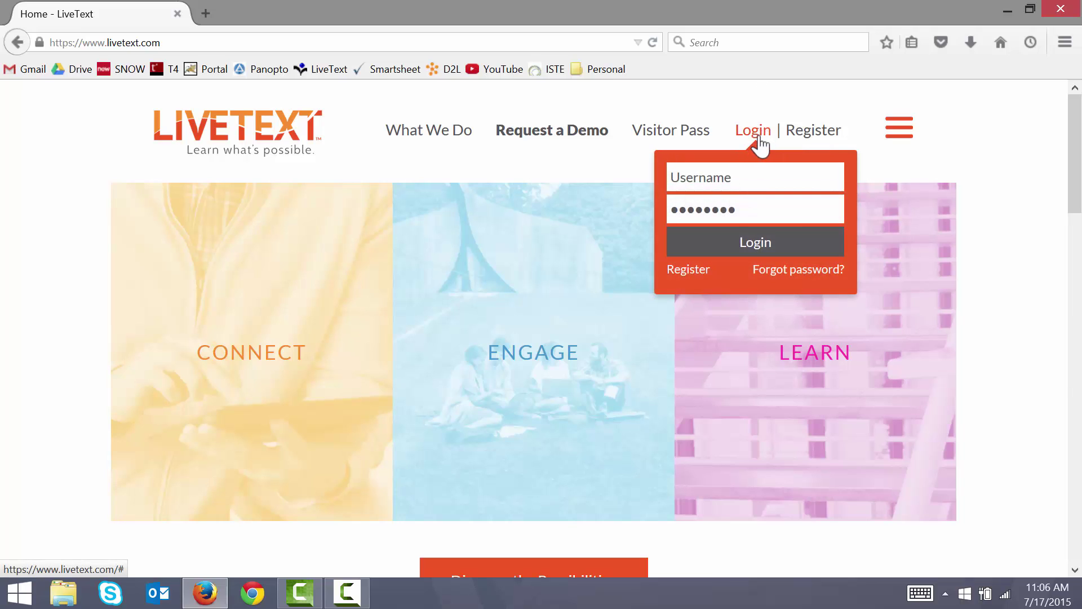
{"action": "left_click", "coordinate": [747, 176]}
{"action": "type", "text": "nlstudent4"}
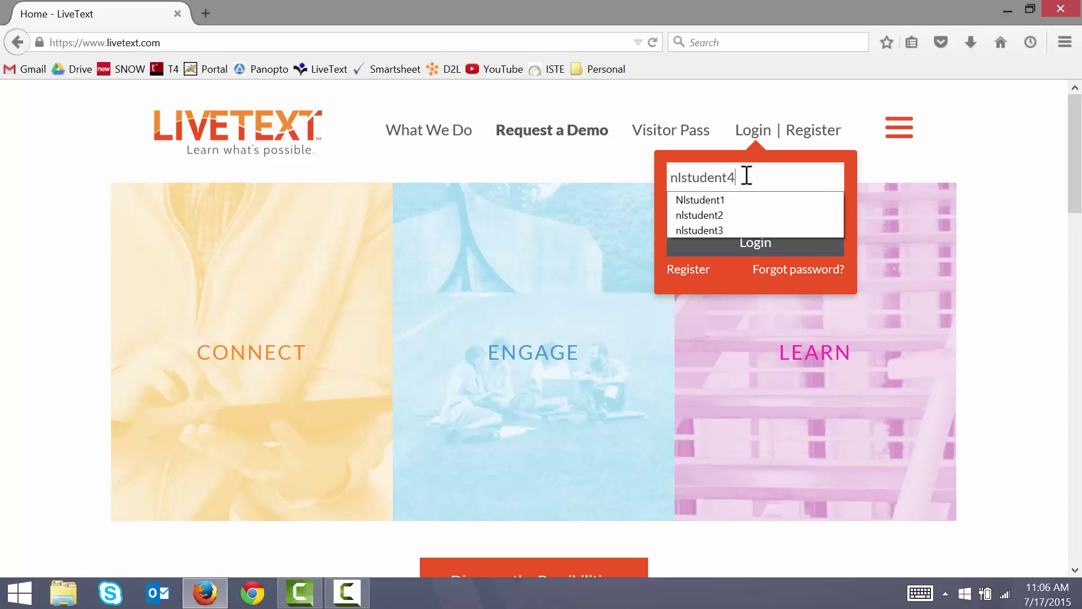
{"action": "key", "text": "Tab"}
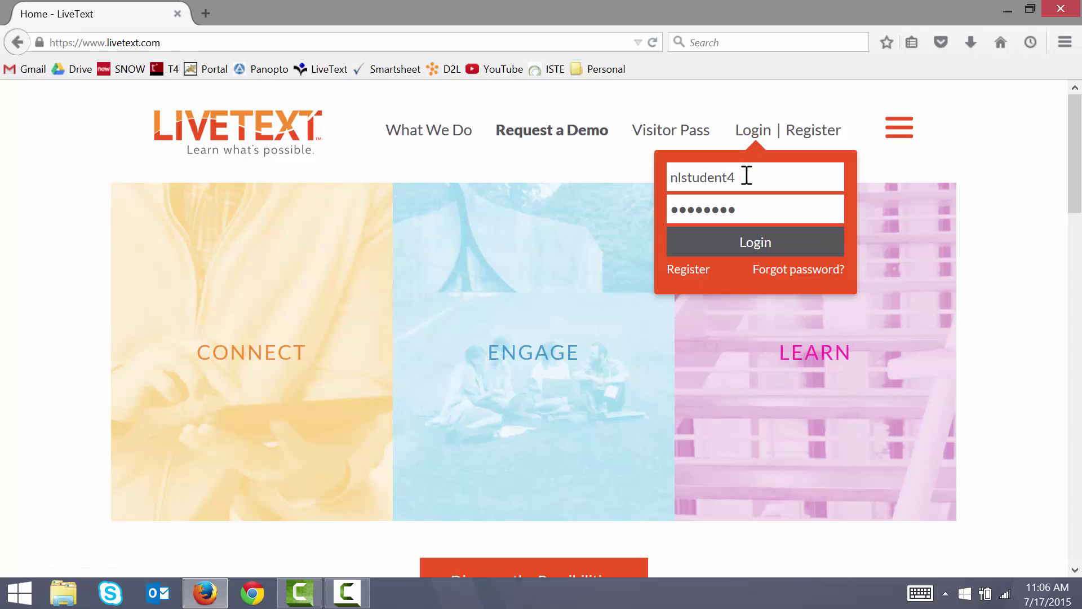
{"action": "type", "text": "******"}
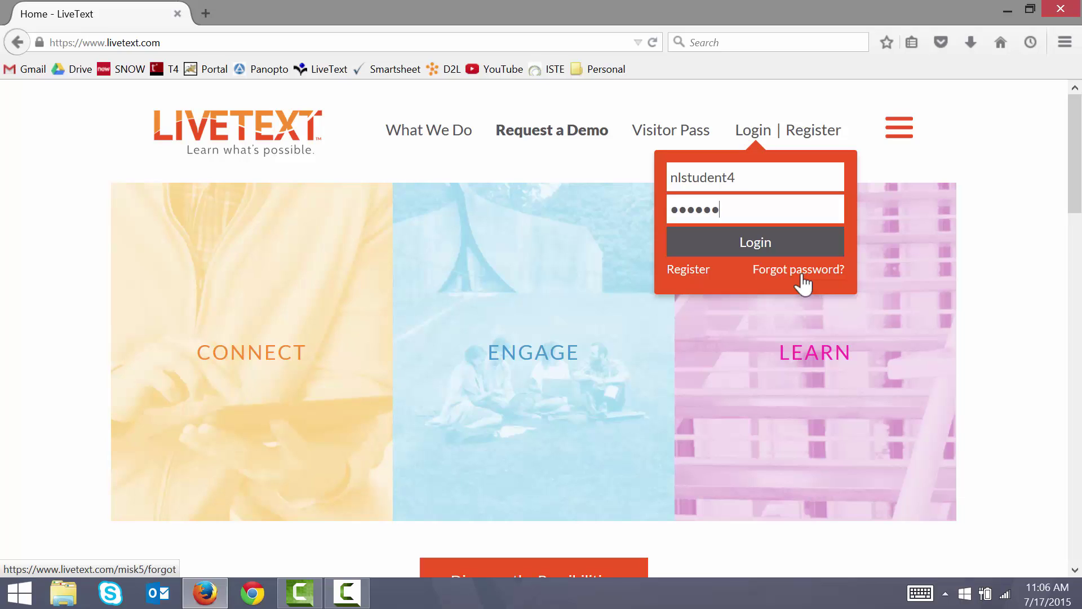
{"action": "left_click", "coordinate": [756, 253]}
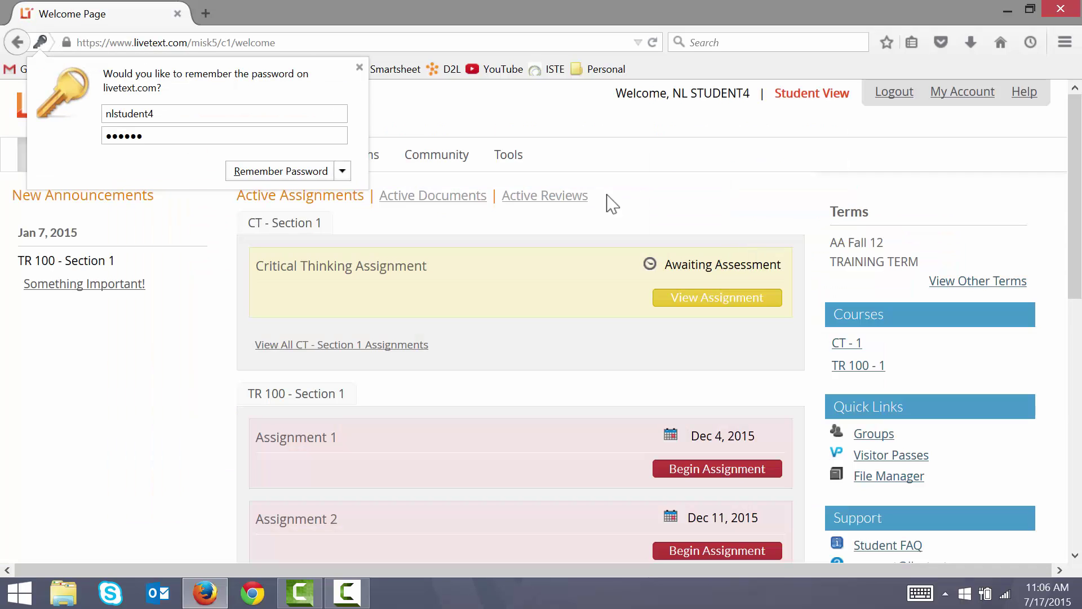
- Dismiss the password prompt, then begin Assignment 1 from the TR 100 - 1 course's assignments
{"action": "left_click", "coordinate": [359, 67]}
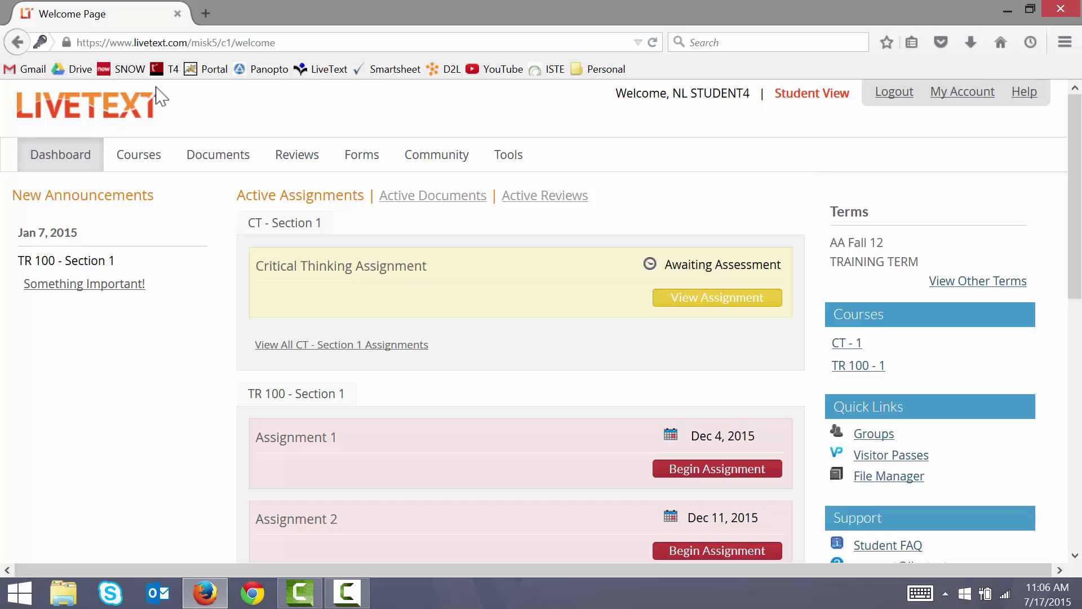
{"action": "left_click", "coordinate": [133, 174]}
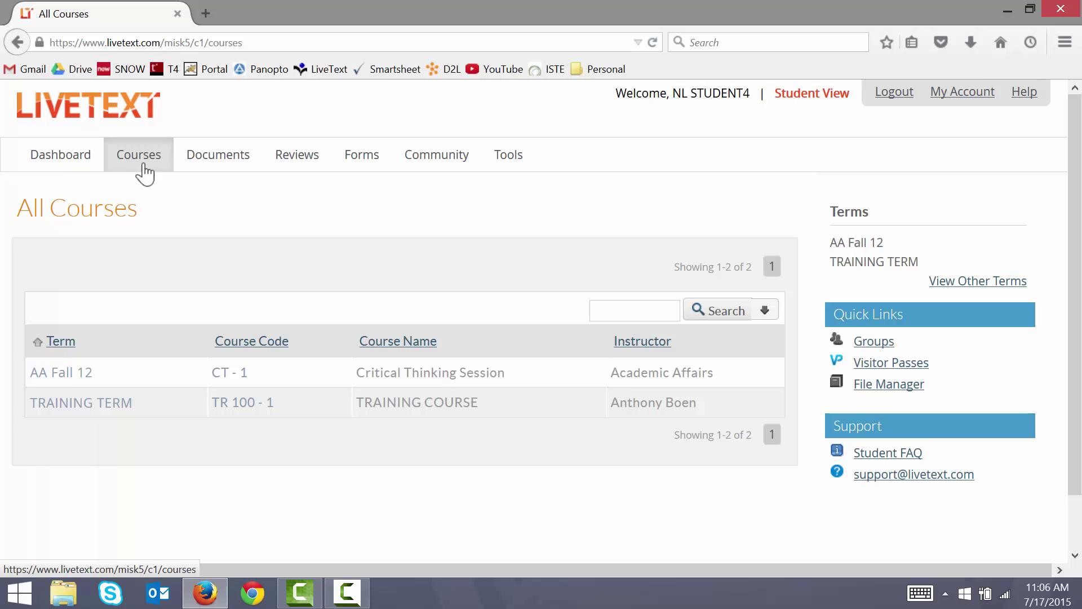
{"action": "left_click", "coordinate": [251, 404]}
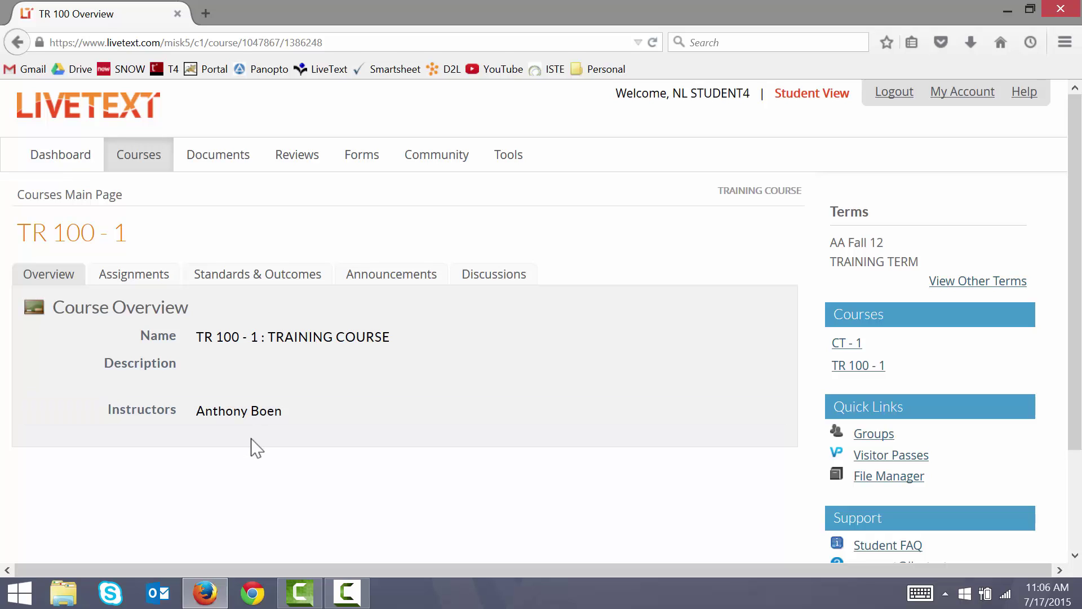
{"action": "left_click", "coordinate": [129, 279]}
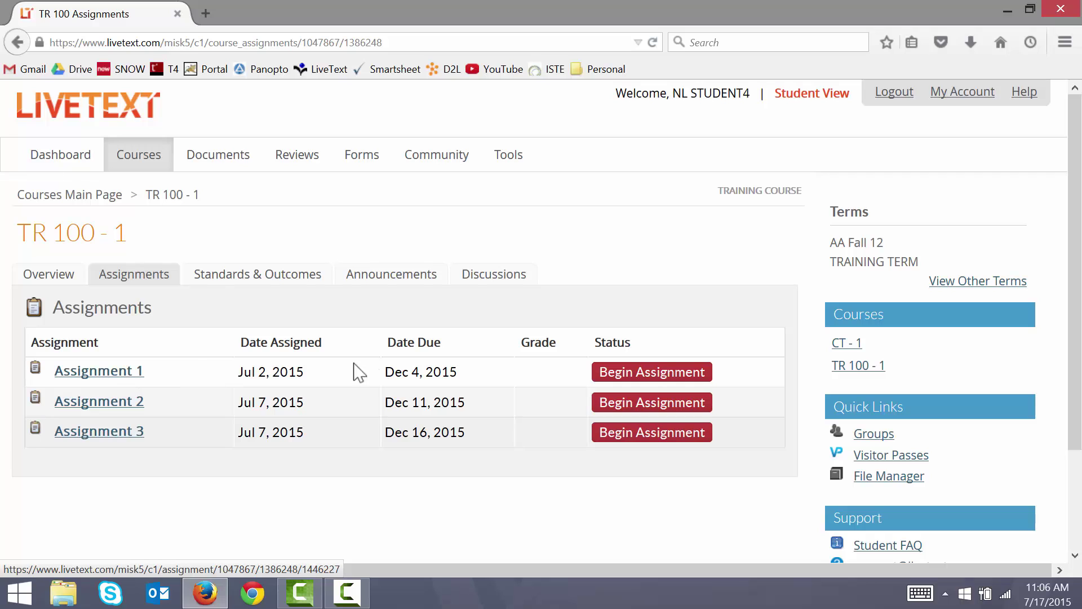
{"action": "left_click", "coordinate": [654, 378]}
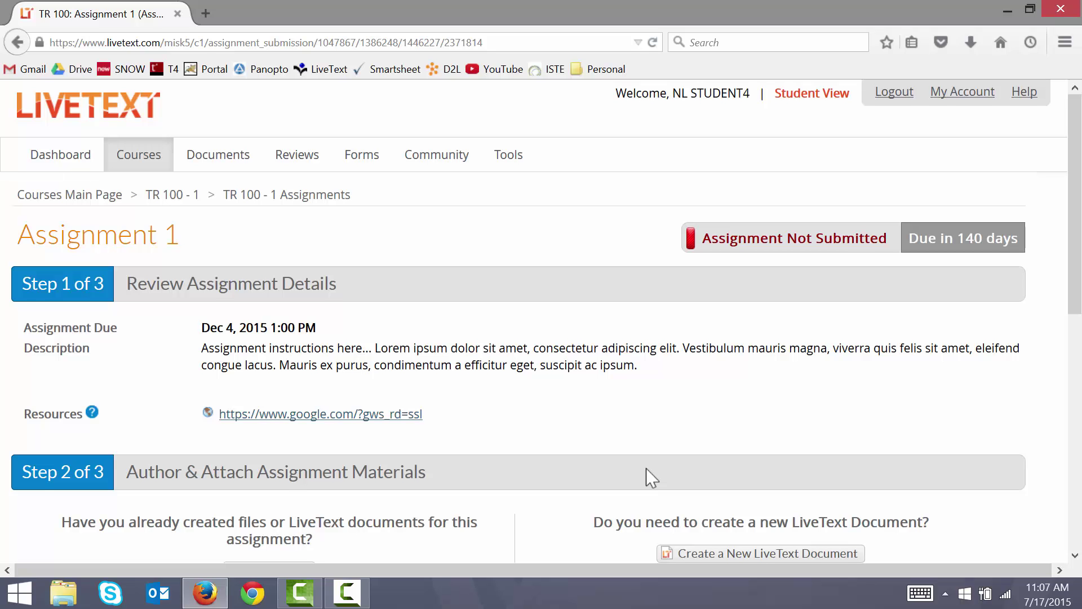
- Open the Attach Files dialog from Step 2 of Assignment 1
{"action": "scroll", "coordinate": [648, 478], "scroll_direction": "down", "scroll_amount": 3}
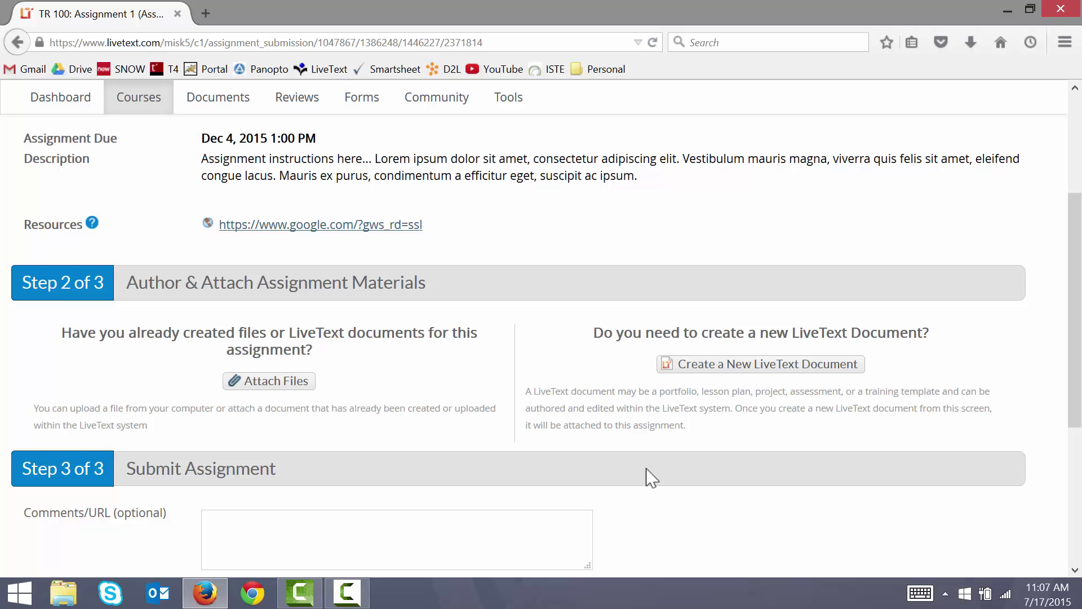
{"action": "left_click", "coordinate": [274, 389]}
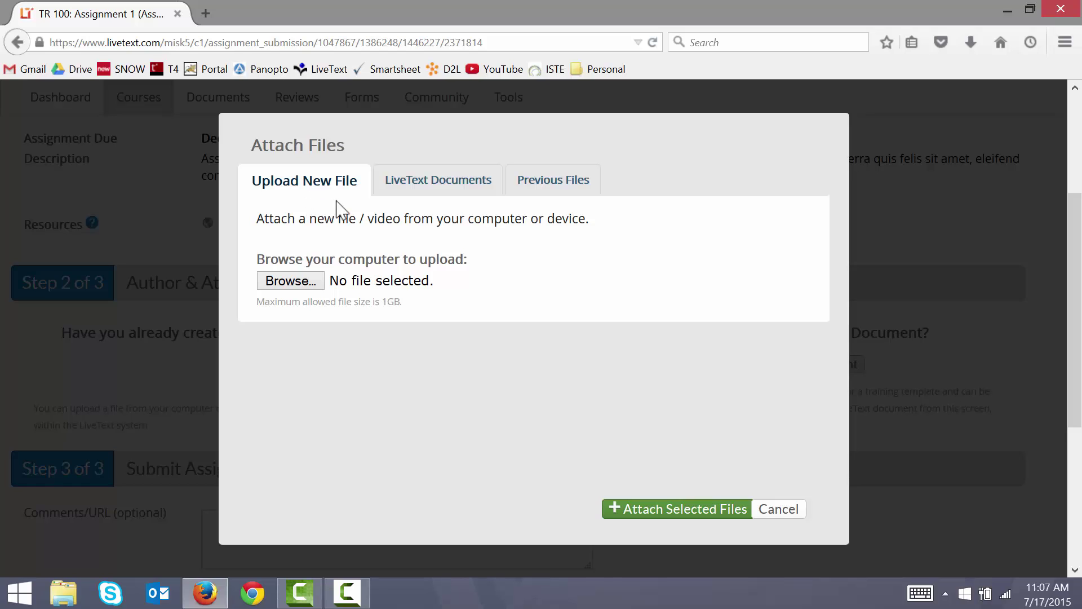
- Leave My NCE Portfolio unselected and start browsing the computer for a new file to upload
{"action": "left_click", "coordinate": [437, 190]}
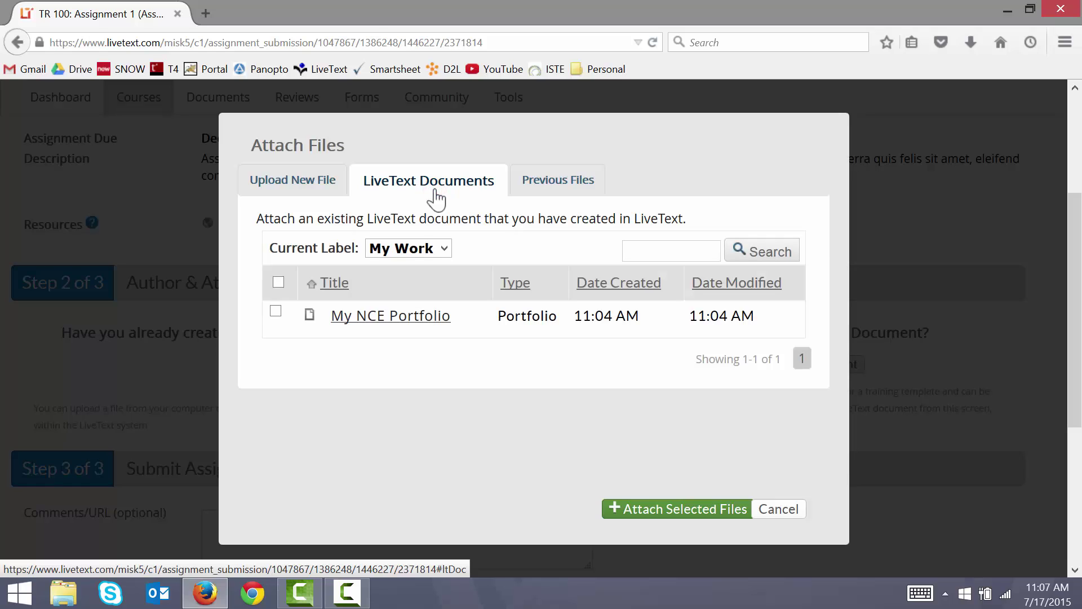
{"action": "left_click", "coordinate": [276, 311]}
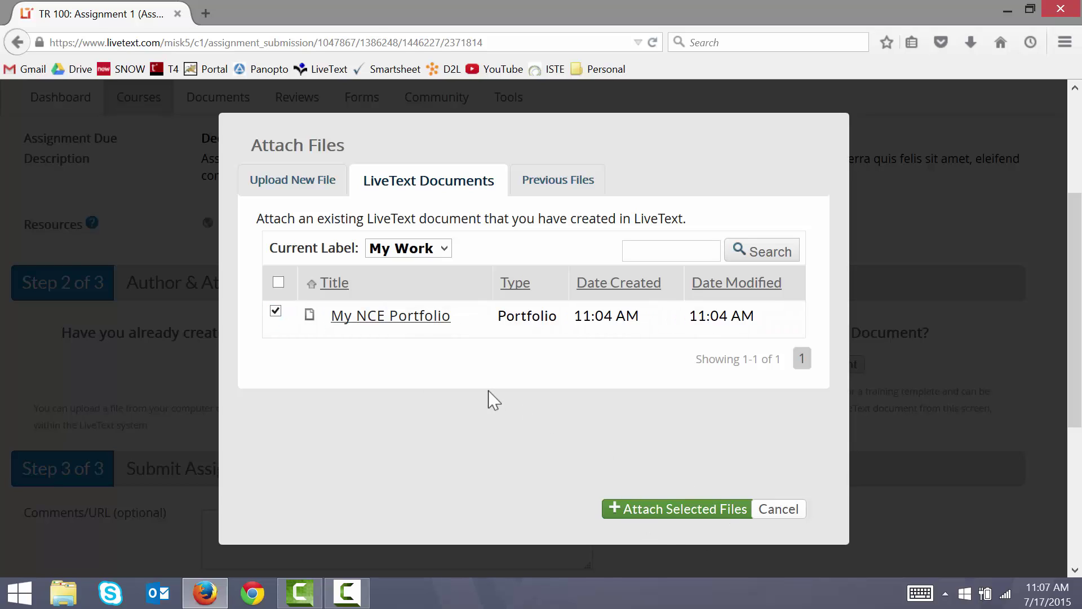
{"action": "left_click", "coordinate": [276, 311]}
{"action": "left_click", "coordinate": [295, 181]}
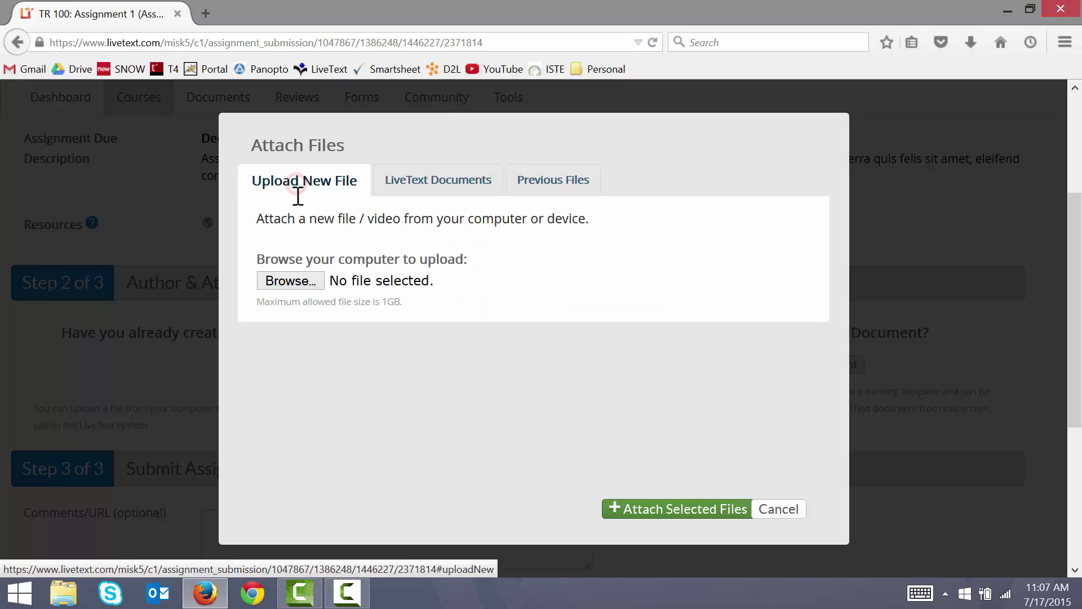
{"action": "left_click", "coordinate": [289, 285]}
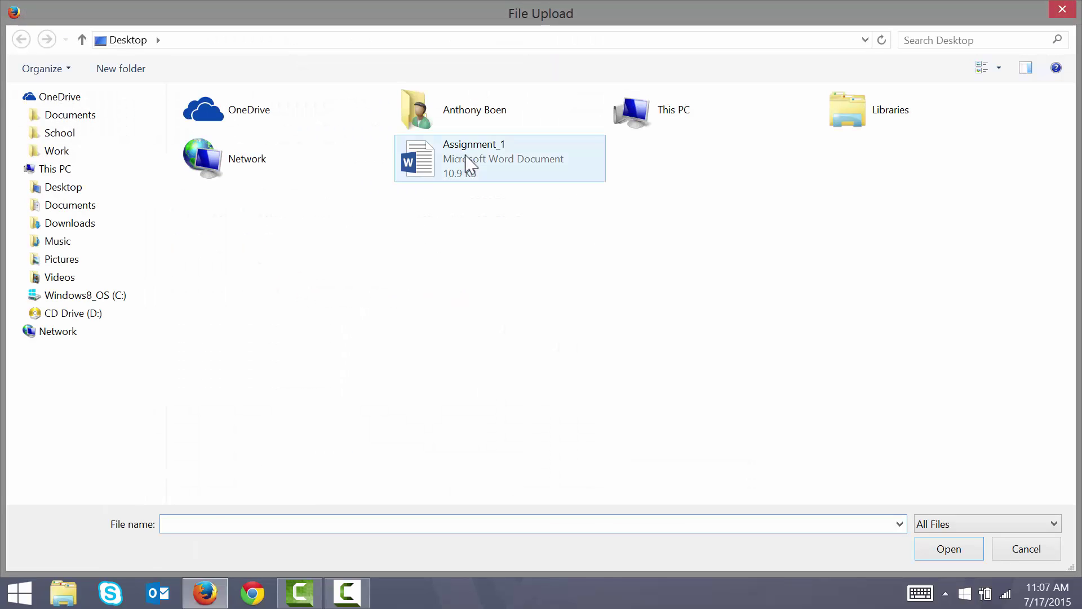
- Upload Assignment_1.docx from the Desktop
{"action": "left_click", "coordinate": [465, 155]}
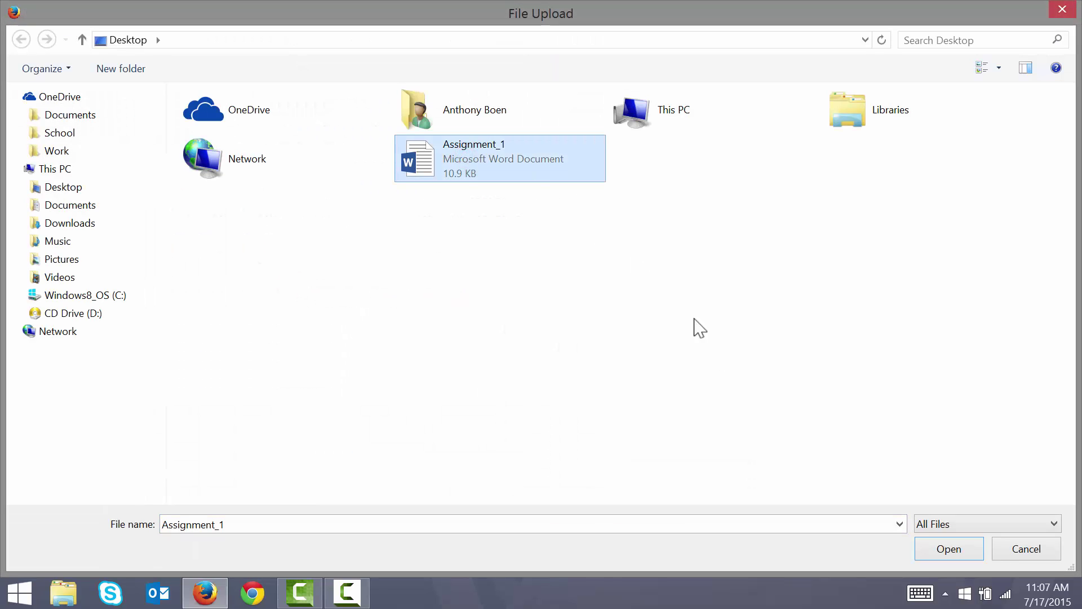
{"action": "left_click", "coordinate": [950, 550]}
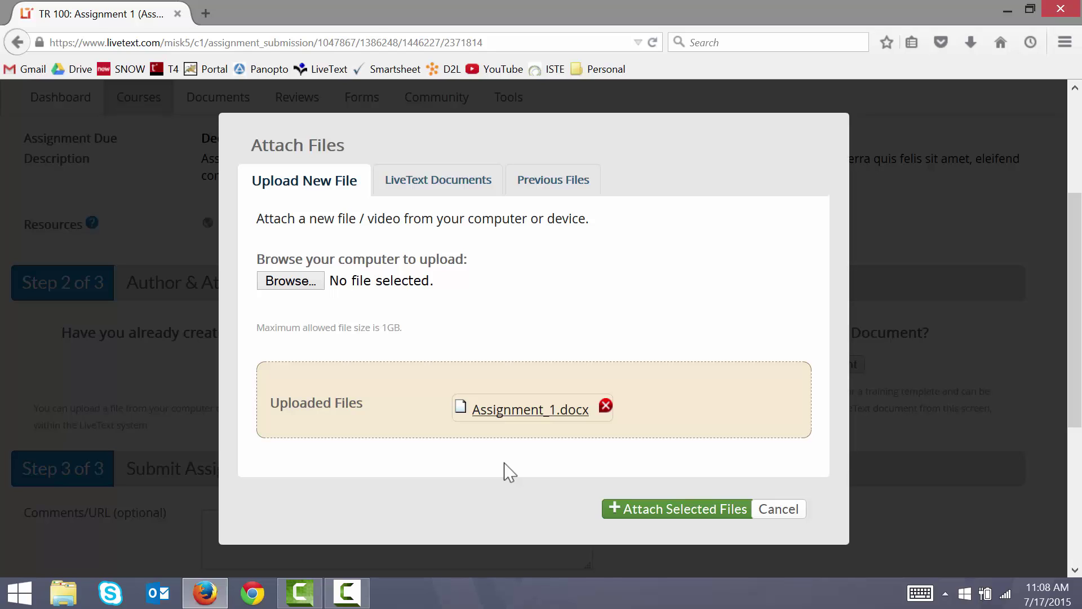
- Attach Assignment_1.docx to the submission and enter 'Comments...' in the Step 3 comments box
{"action": "left_click", "coordinate": [675, 510]}
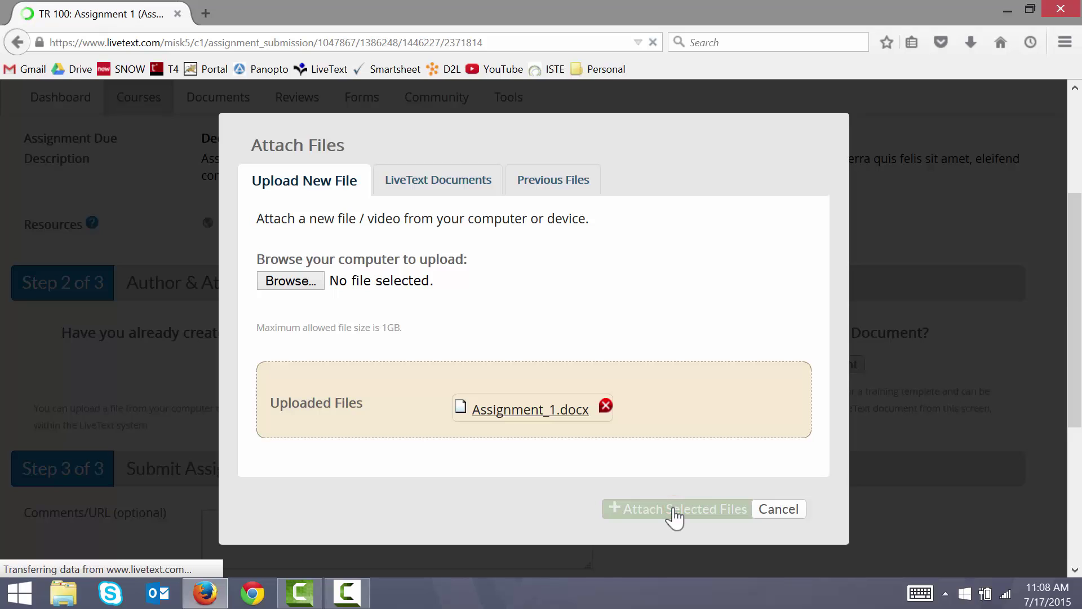
{"action": "scroll", "coordinate": [676, 513], "scroll_direction": "down", "scroll_amount": 4}
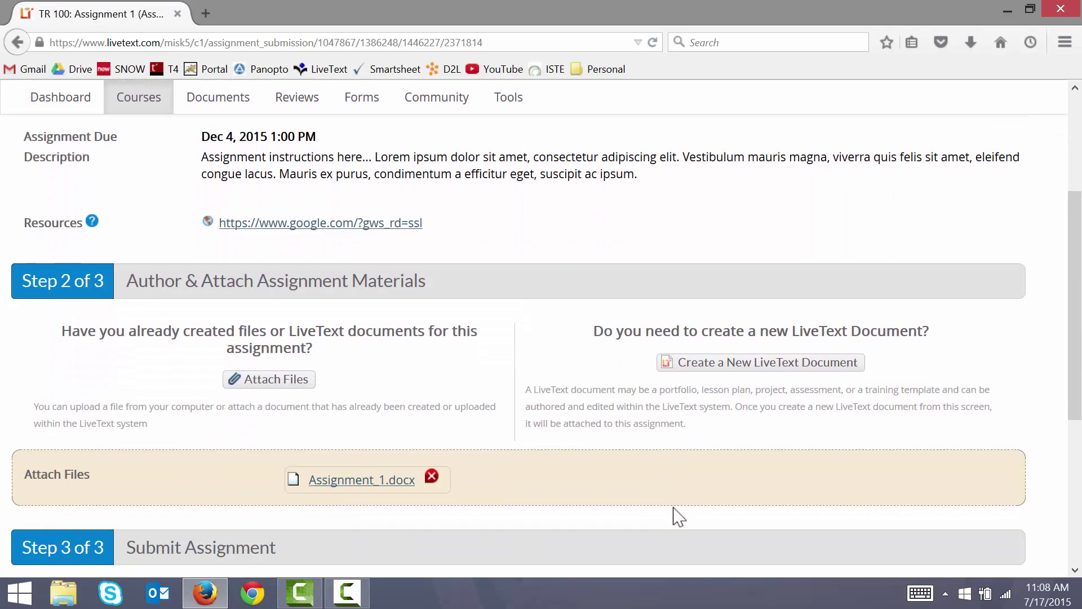
{"action": "scroll", "coordinate": [677, 513], "scroll_direction": "down", "scroll_amount": 1}
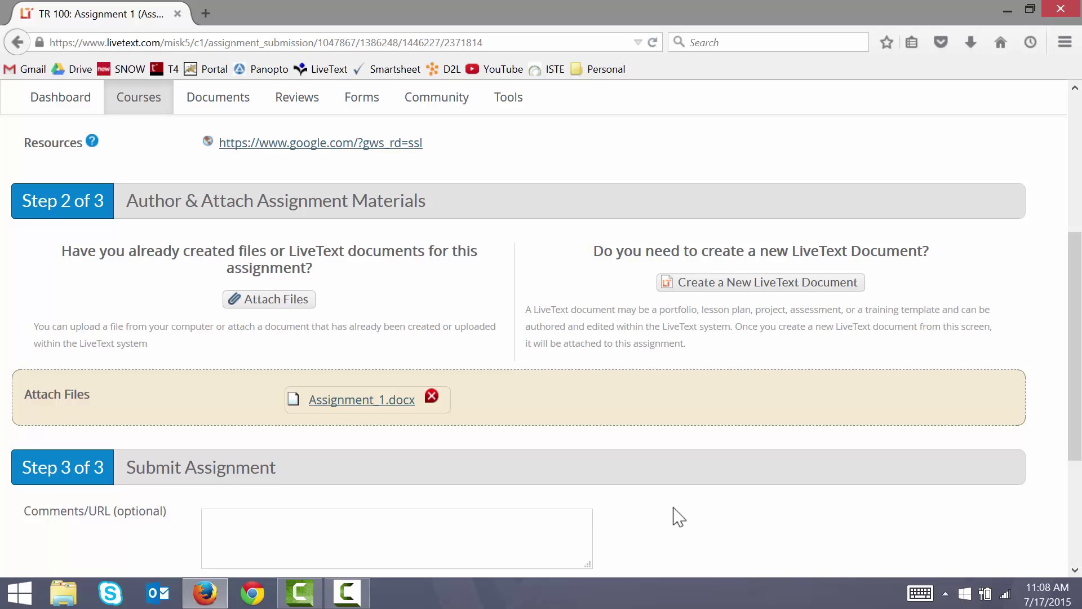
{"action": "scroll", "coordinate": [677, 516], "scroll_direction": "down", "scroll_amount": 3}
{"action": "type", "text": "Comments..."}
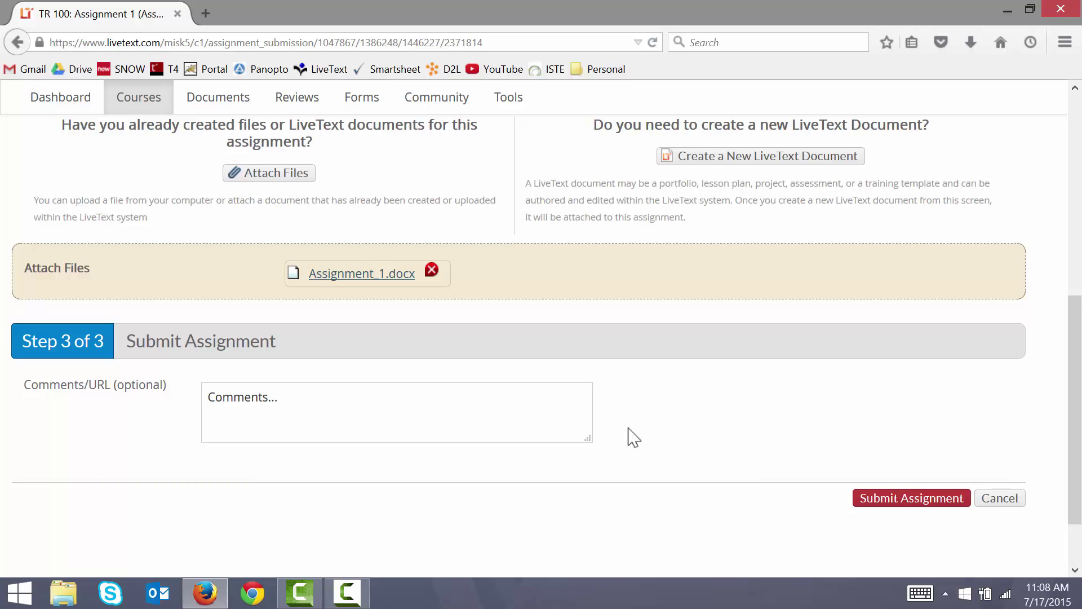
- Submit Assignment 1 and review the Awaiting Assessment confirmation page
{"action": "left_click", "coordinate": [915, 499]}
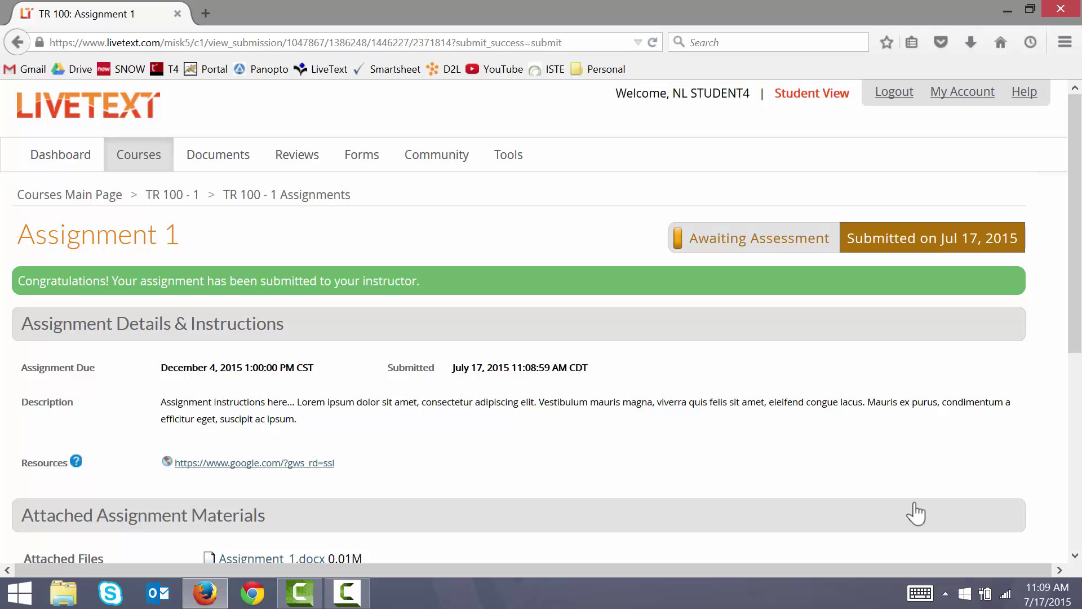
{"action": "scroll", "coordinate": [920, 511], "scroll_direction": "down", "scroll_amount": 5}
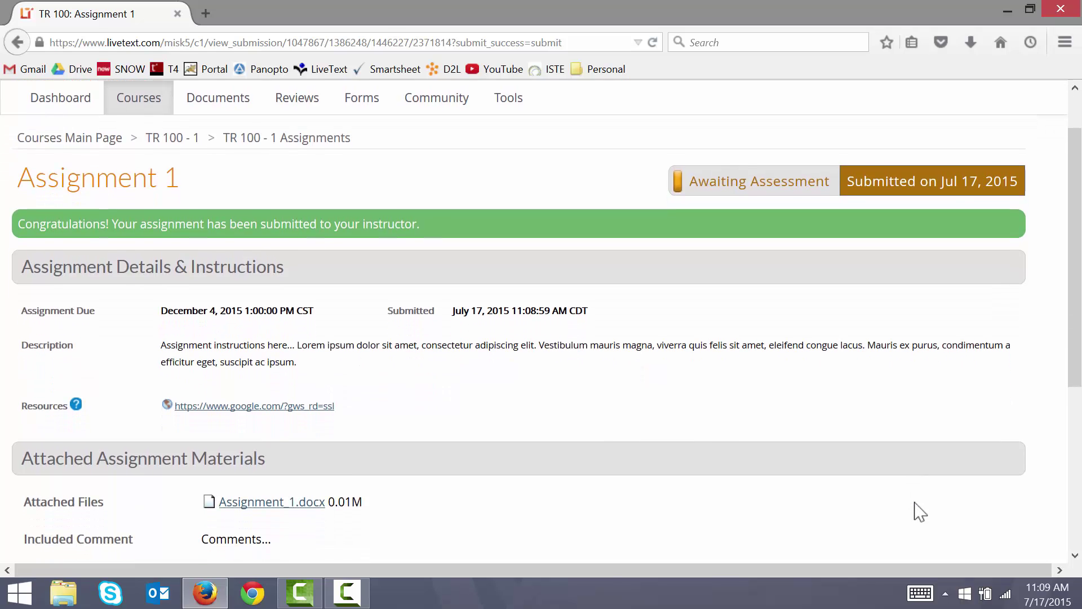
{"action": "scroll", "coordinate": [920, 512], "scroll_direction": "down", "scroll_amount": 1}
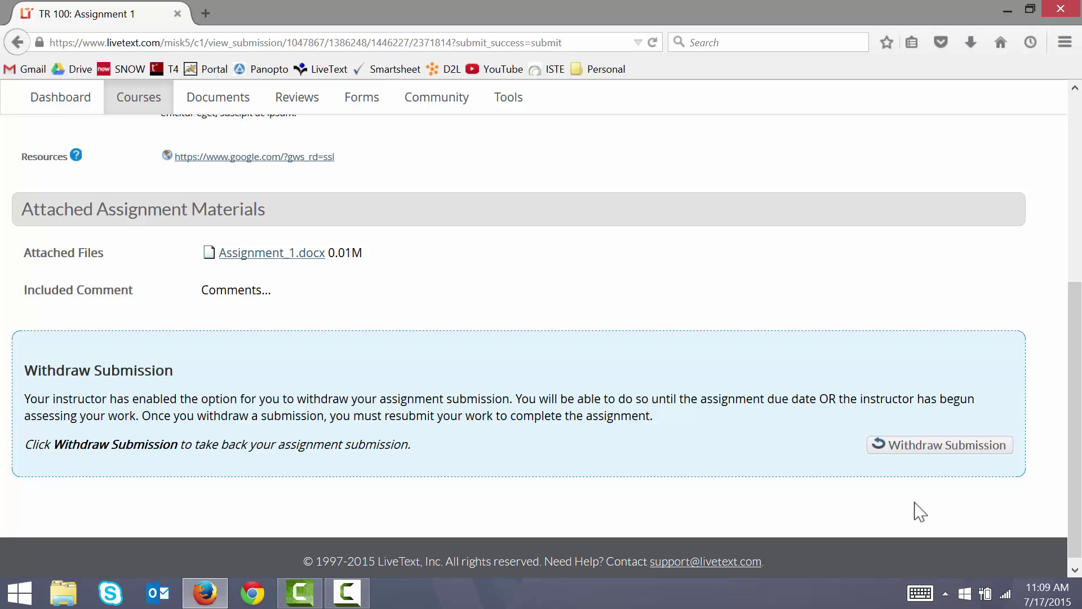
{"action": "scroll", "coordinate": [920, 511], "scroll_direction": "up", "scroll_amount": 5}
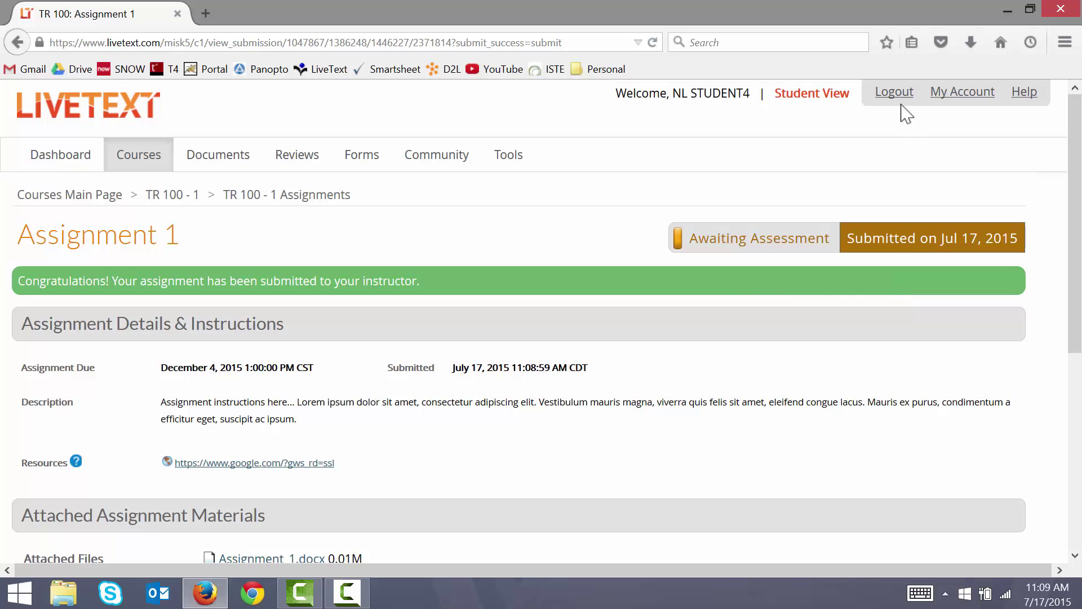